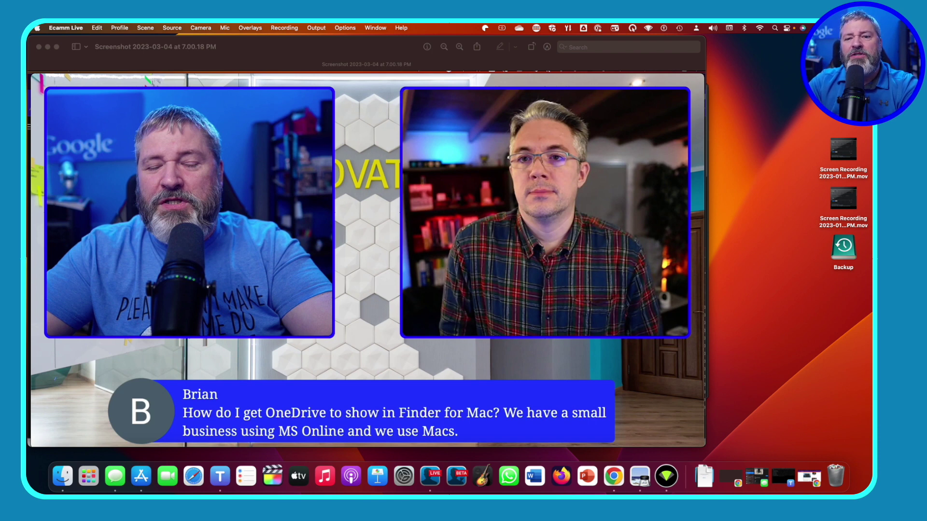
Return to App Store's 'onedrive' search results, where OneDrive is installed with an Open button.
left_click(41, 473)
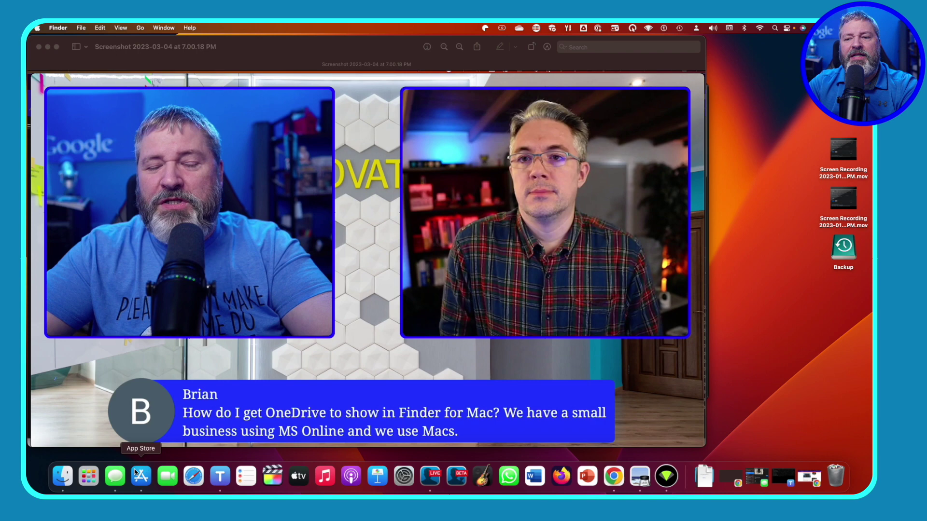
left_click(147, 479)
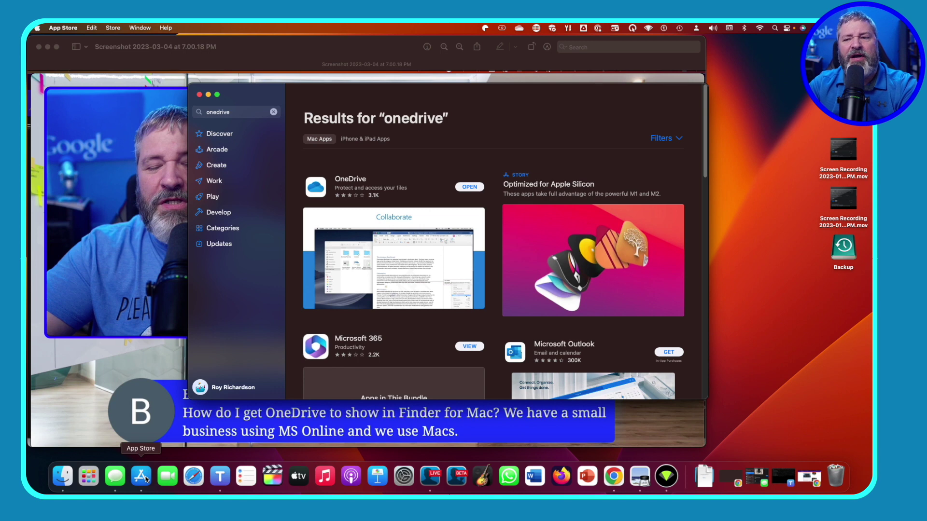
left_click(430, 476)
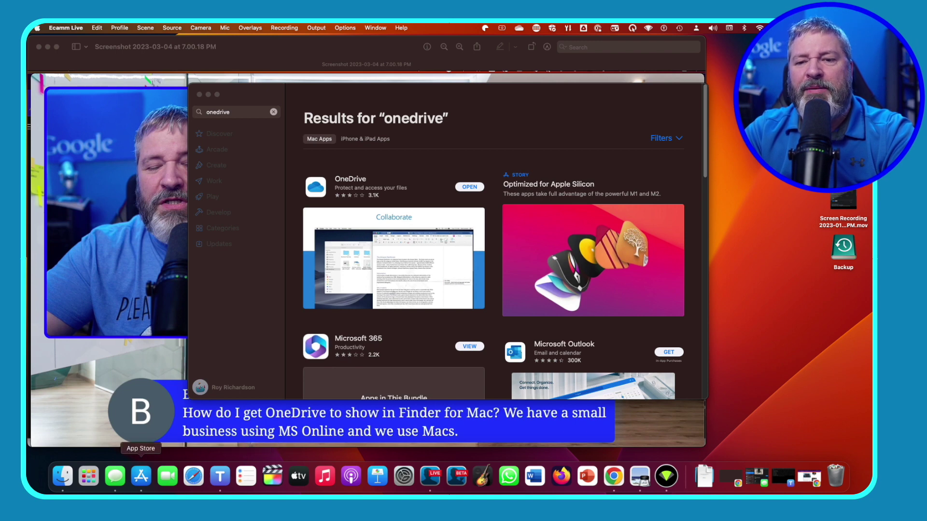
left_click(141, 476)
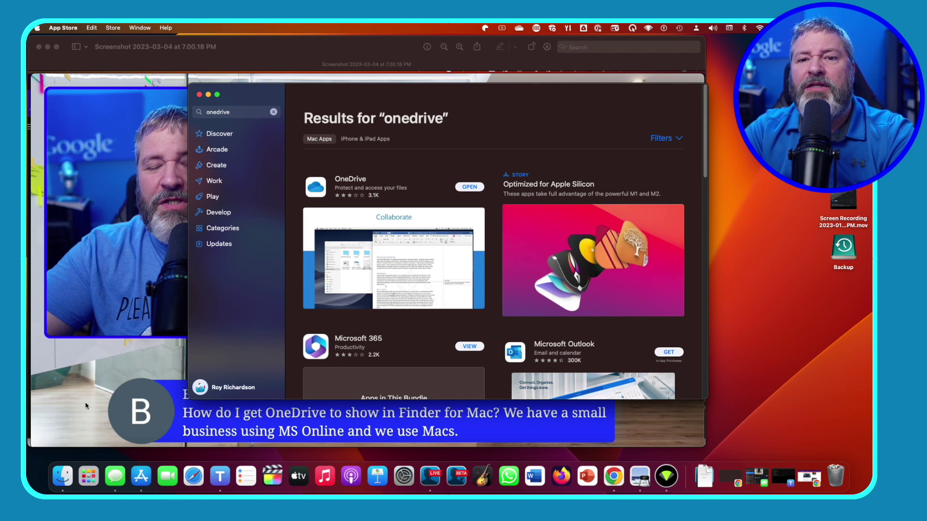
Check the Go menu's OneDrive entry and the OneDrive status panel, then open a new Finder window on Recents.
left_click(34, 473)
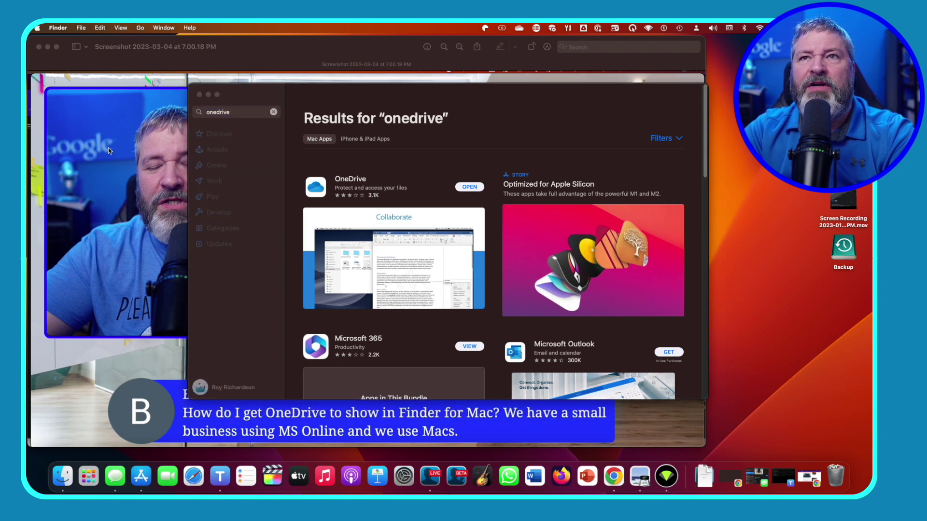
left_click(140, 28)
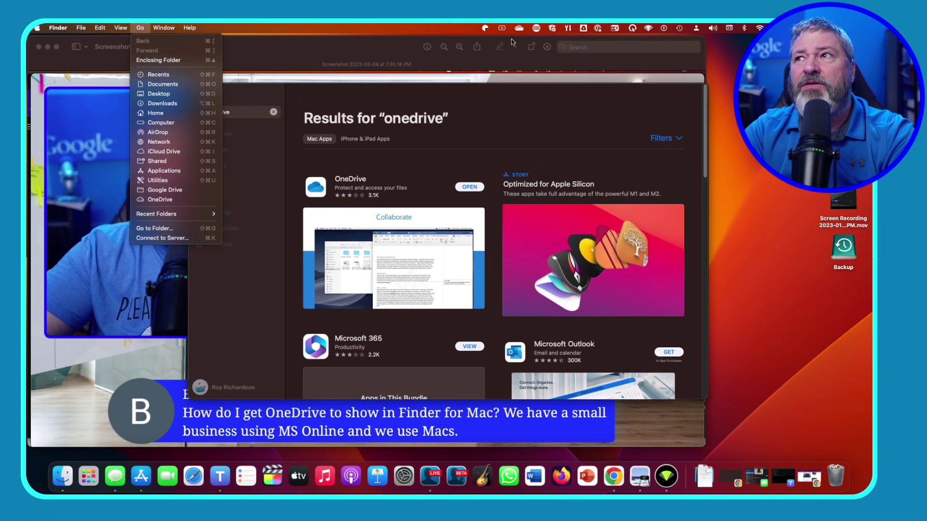
left_click(513, 42)
left_click(519, 28)
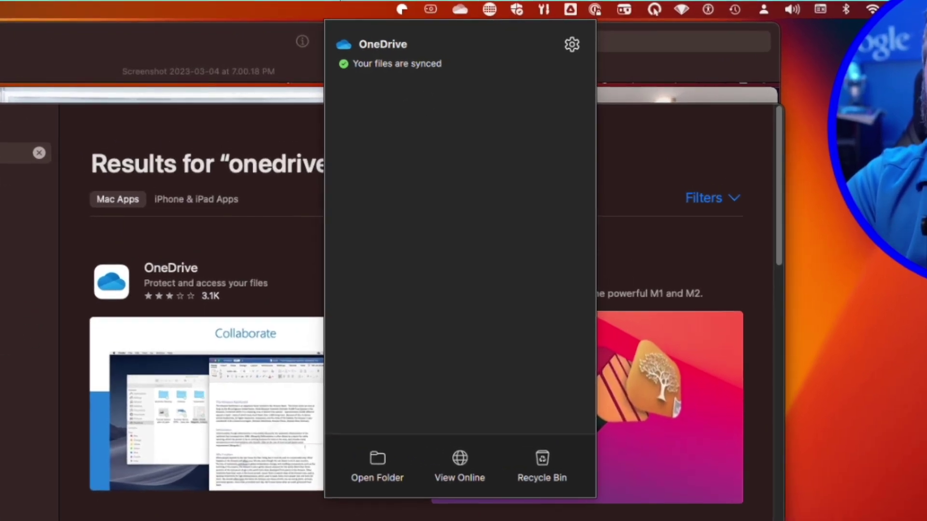
left_click(377, 466)
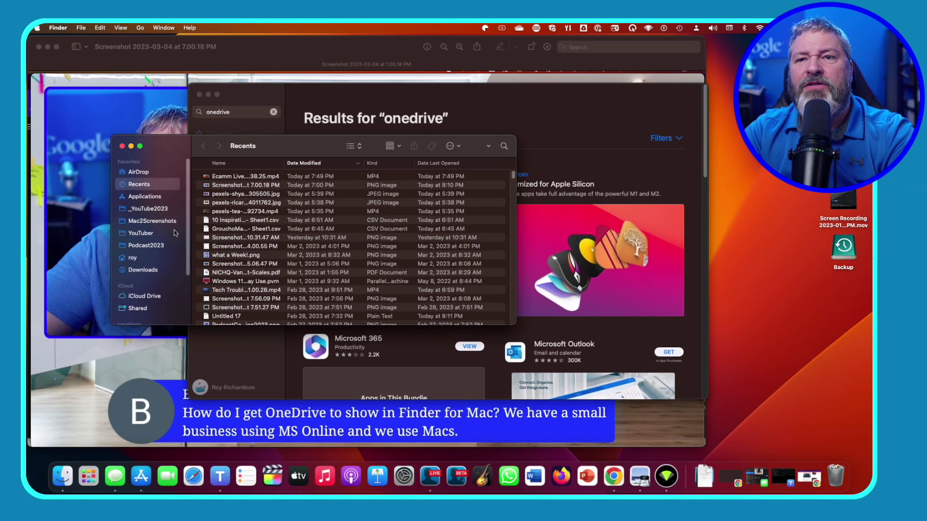
Show the OneDrive folder's contents and pin its 2023 folder to Favorites.
left_click_drag(187, 247, 187, 294)
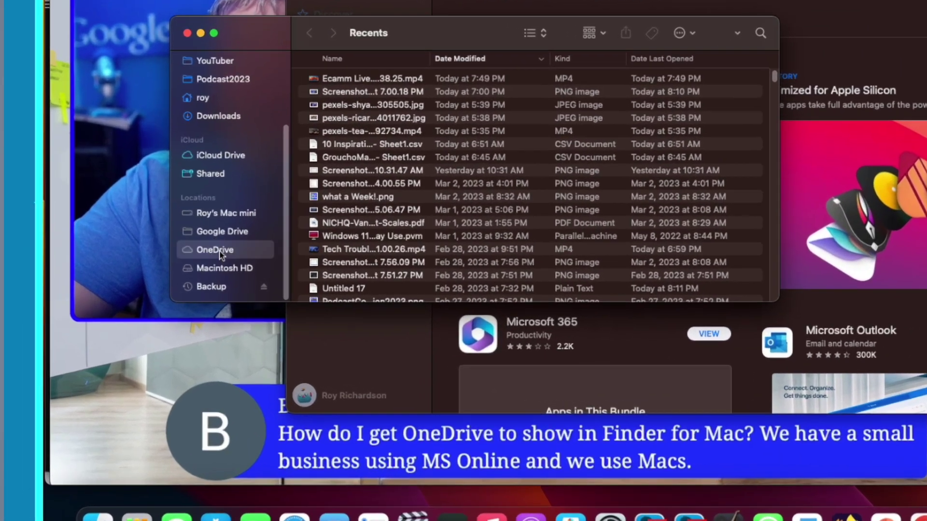
left_click(142, 289)
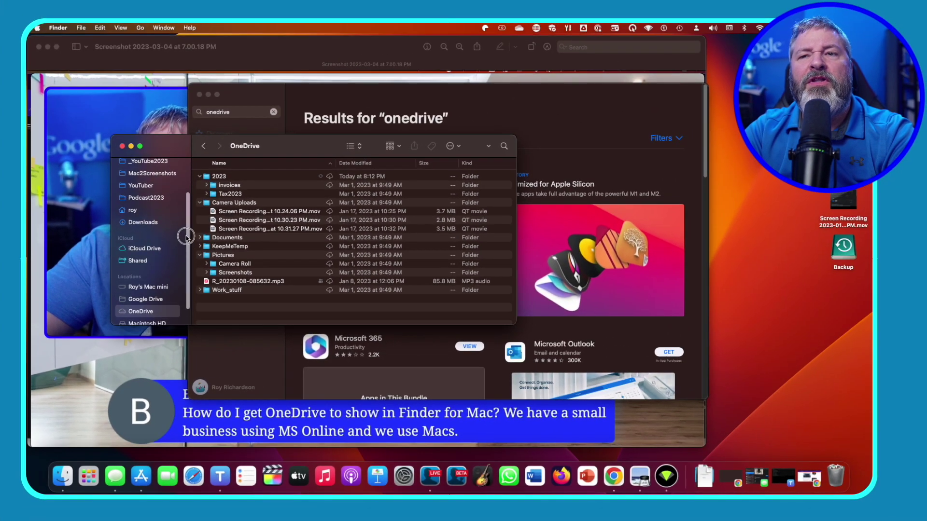
left_click_drag(186, 237, 187, 195)
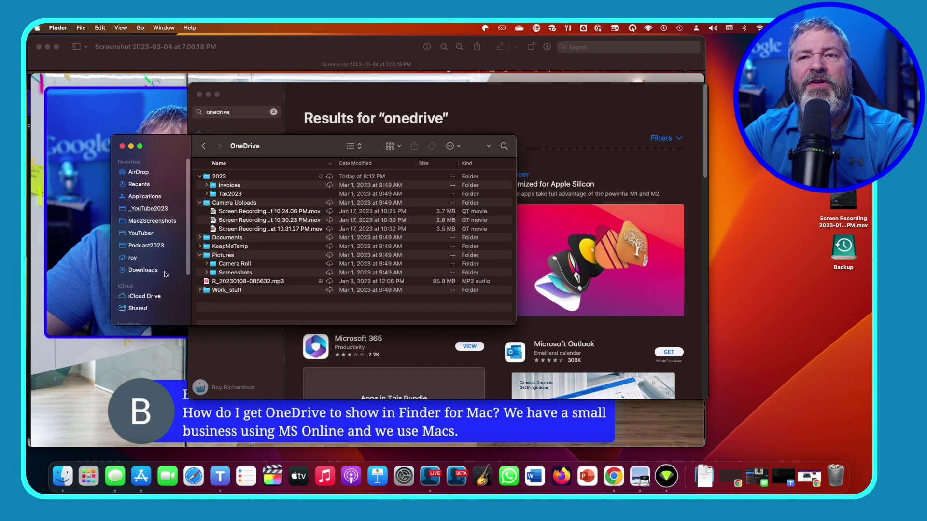
left_click(220, 177)
left_click_drag(219, 179, 177, 191)
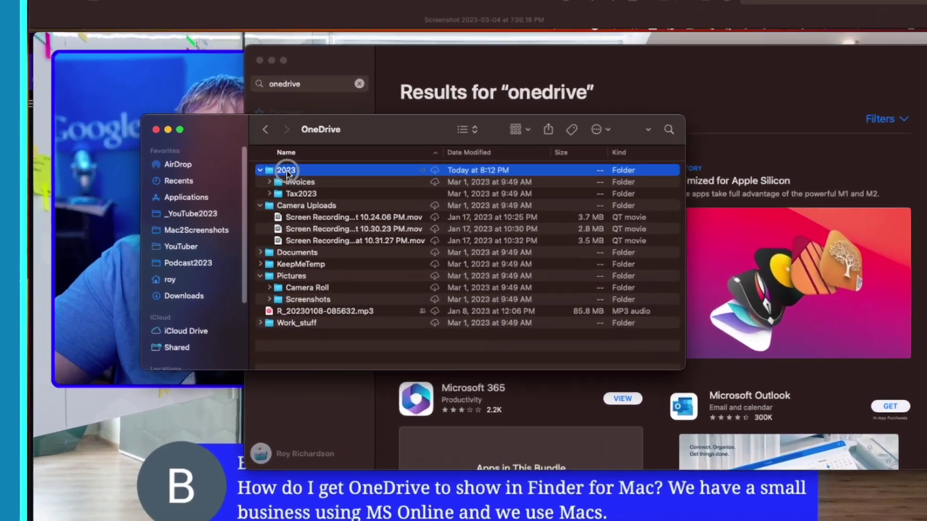
left_click_drag(287, 188, 285, 186)
Open the pinned 2023 folder, remove it from the sidebar, and go back to the OneDrive listing.
left_click(215, 199)
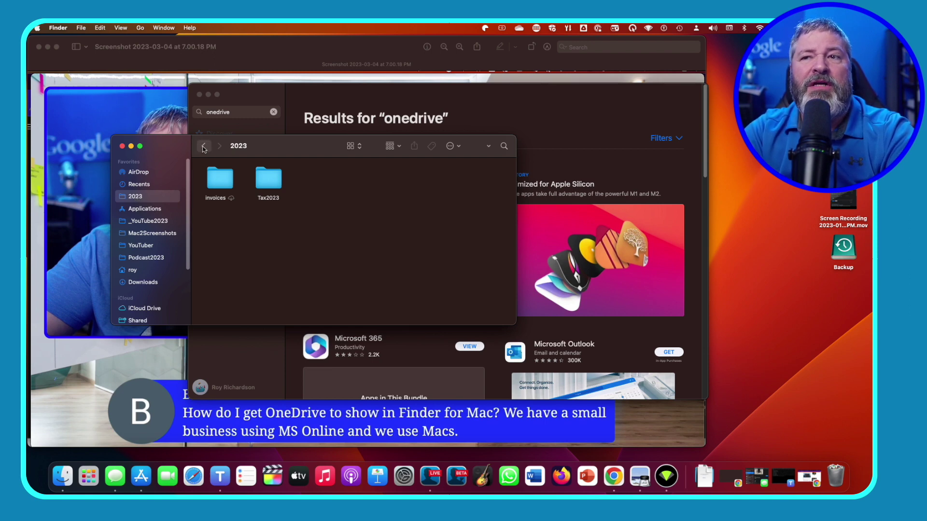
right_click(140, 198)
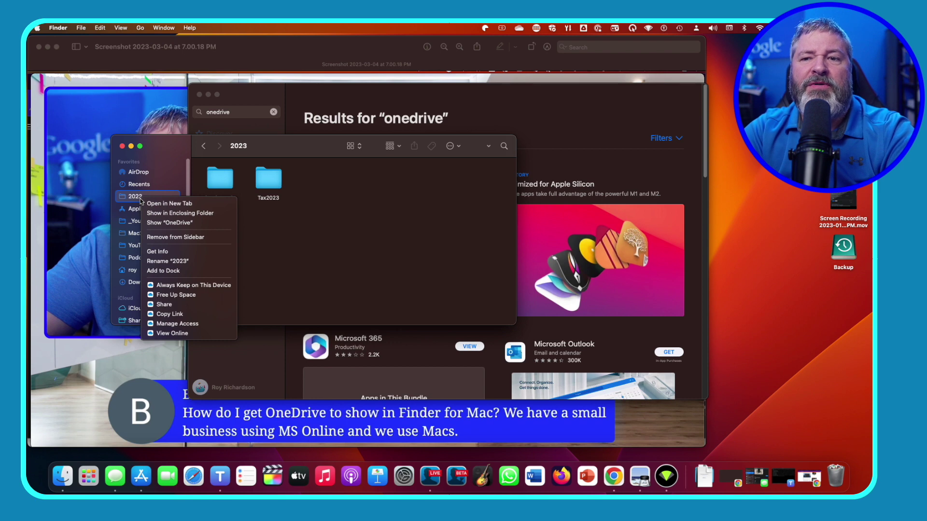
left_click(164, 237)
scroll(155, 292, "down", 2)
left_click(145, 304)
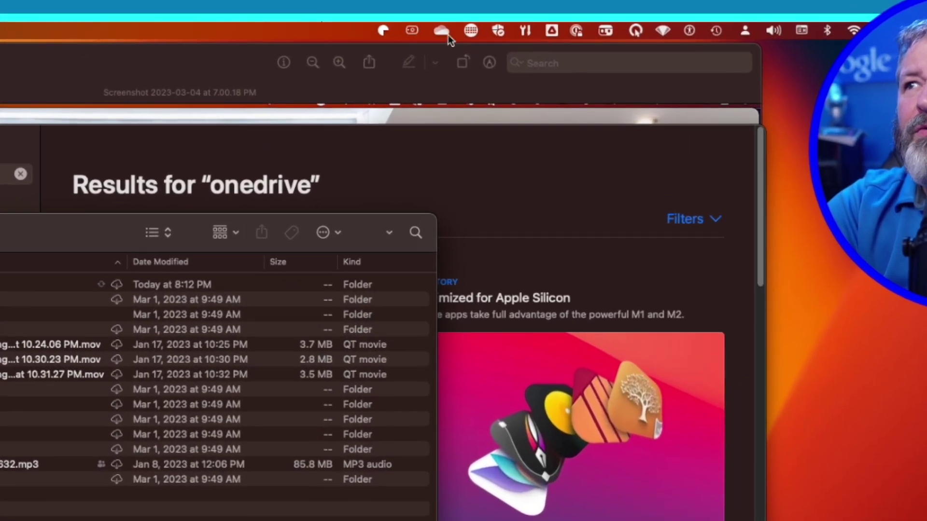
In OneDrive Preferences, choose 'Download files as you use them (recommended)' and confirm with OK.
left_click(473, 29)
left_click(550, 68)
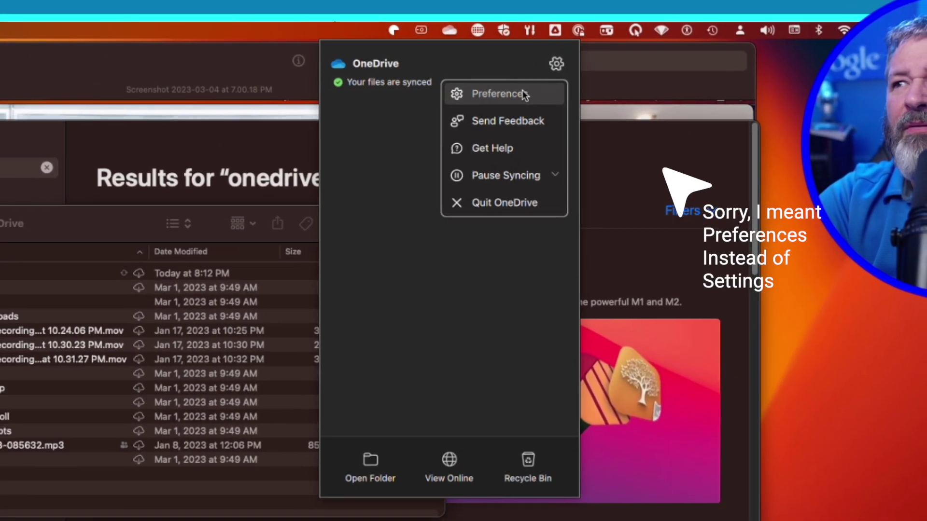
left_click(525, 95)
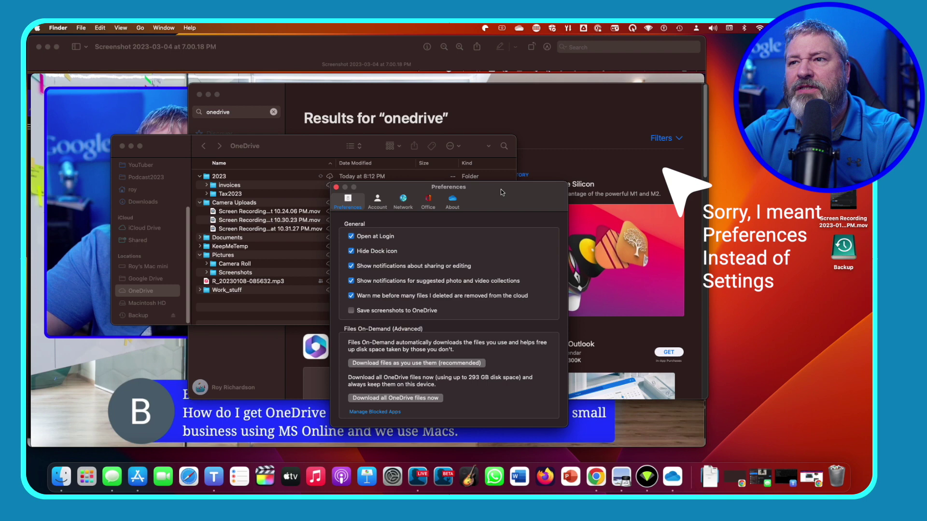
left_click_drag(482, 189, 476, 134)
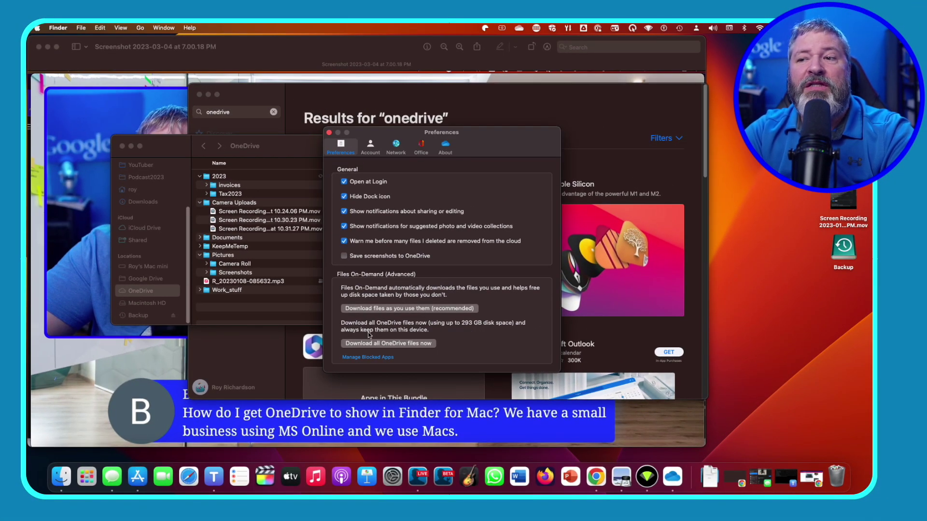
left_click(419, 309)
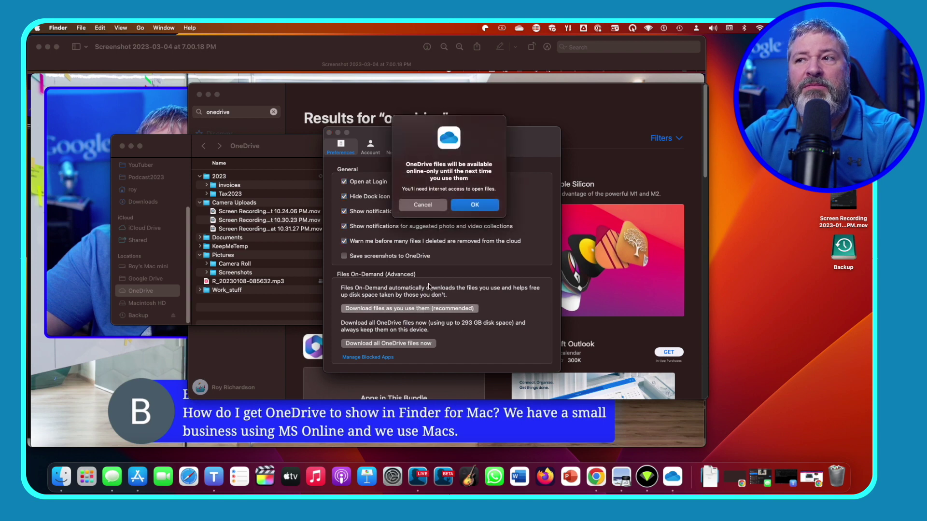
left_click(473, 206)
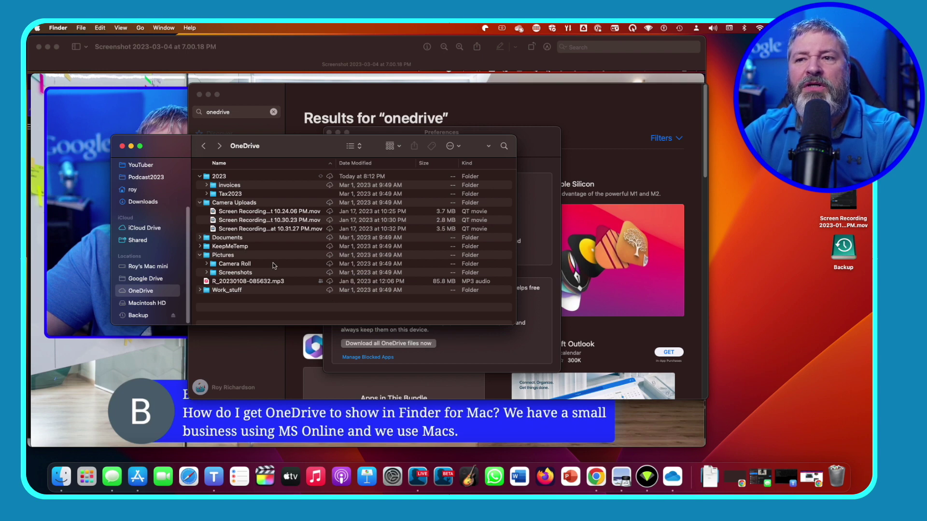
Play the online-only R_20230108-085632.mp3 in Music, then select it again in Finder.
left_click(240, 283)
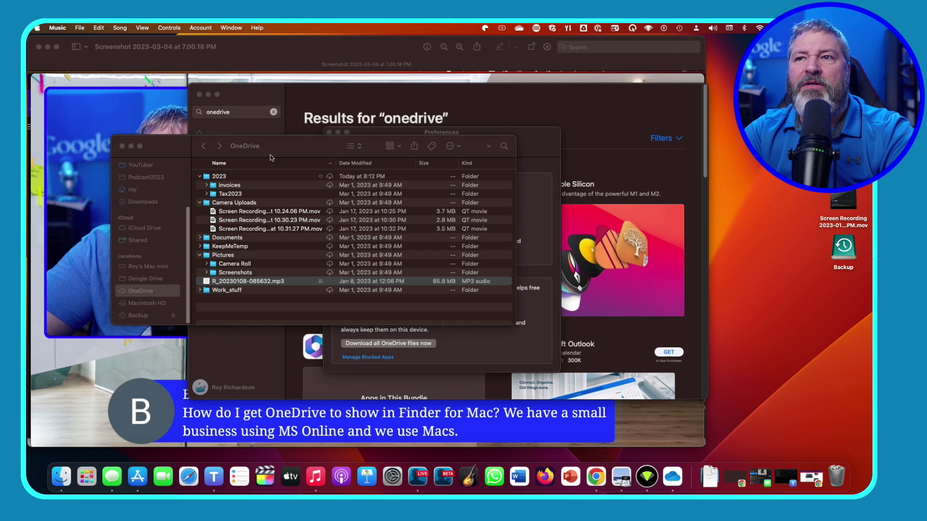
key("super+w")
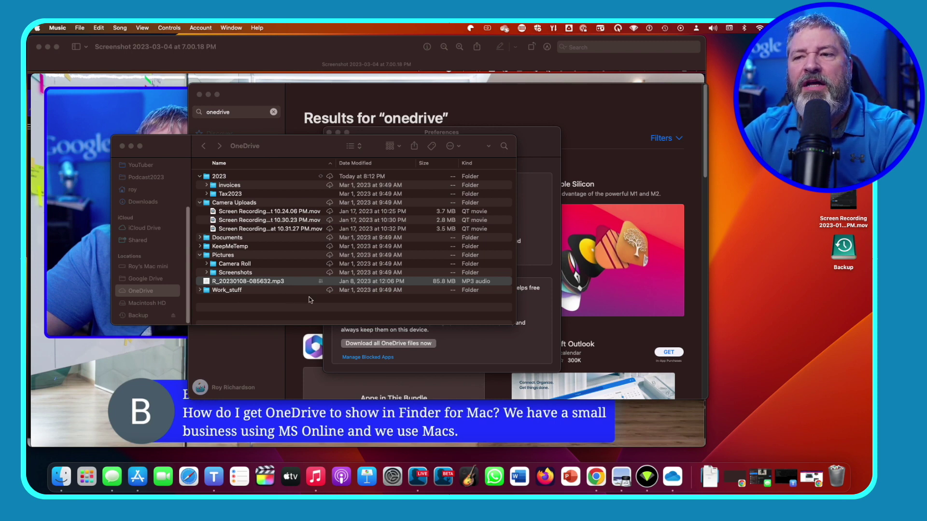
left_click(283, 281)
left_click(293, 269)
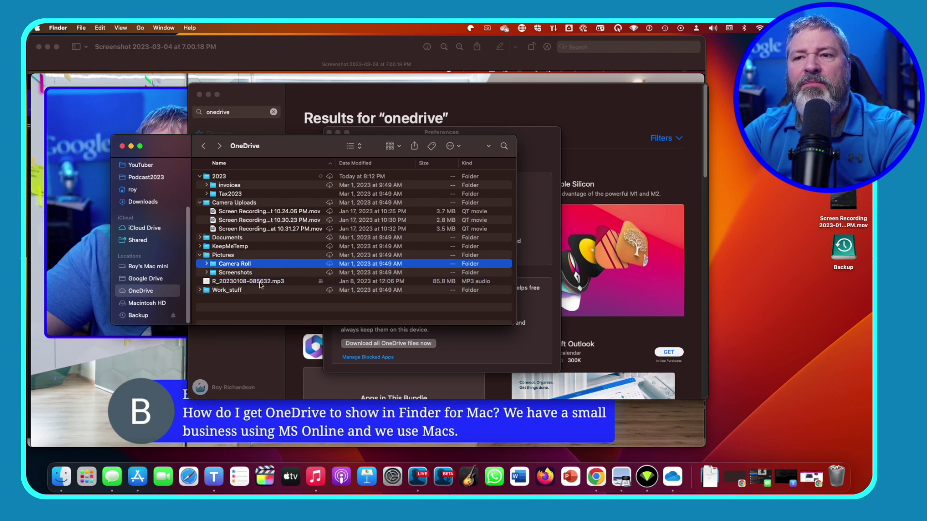
left_click(304, 283)
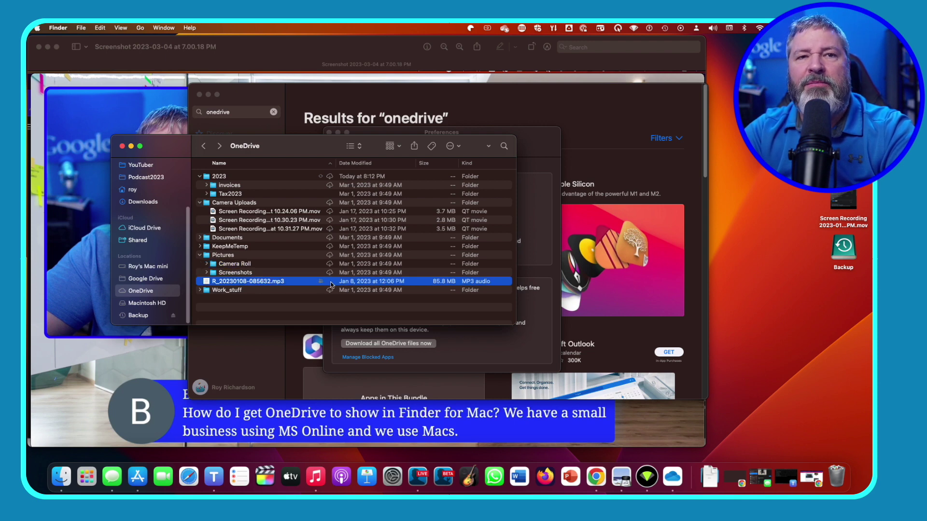